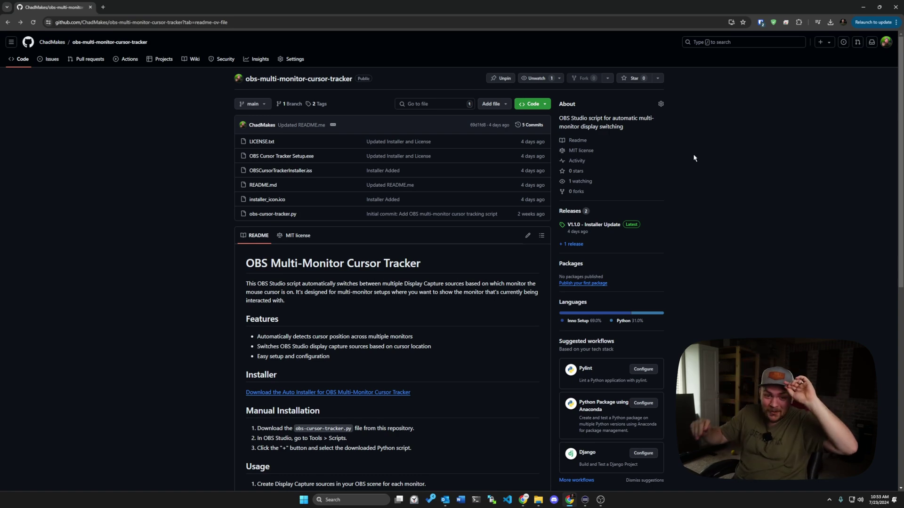
- Download the cursor tracker auto installer from GitHub, skip saving another copy, and launch OBS.Cursor.Tracker.Setup.exe
scroll(707, 150, down, 8)
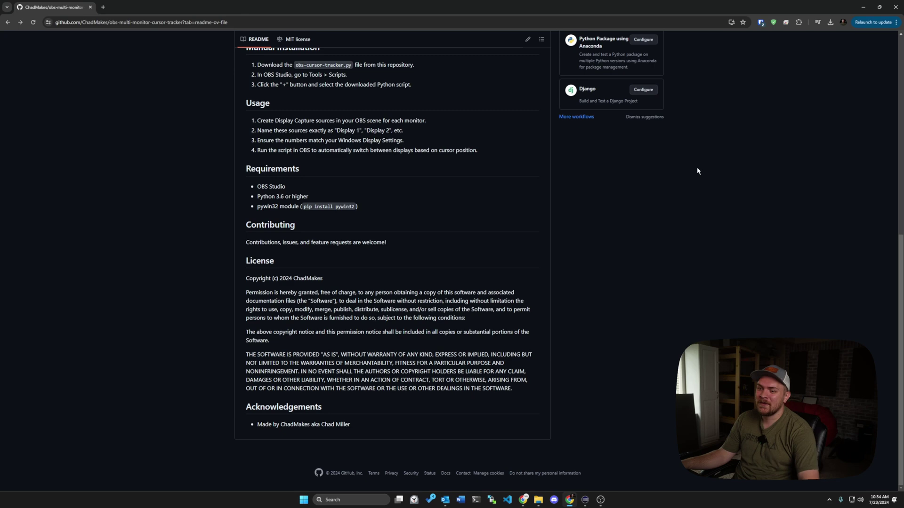
scroll(702, 221, up, 8)
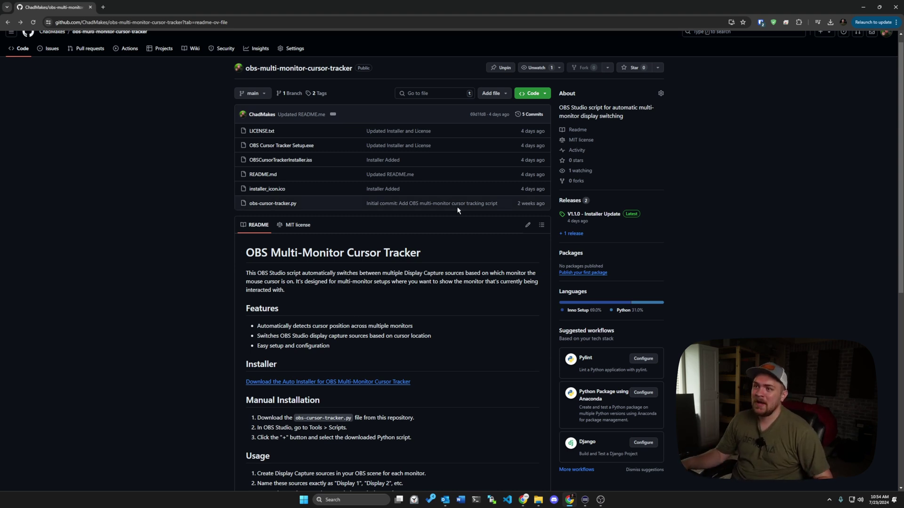
scroll(170, 109, up, 1)
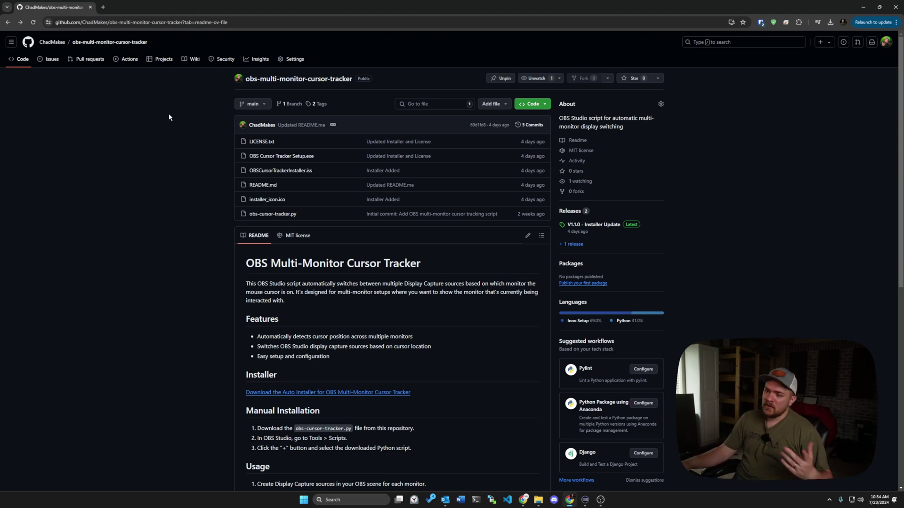
scroll(160, 124, down, 2)
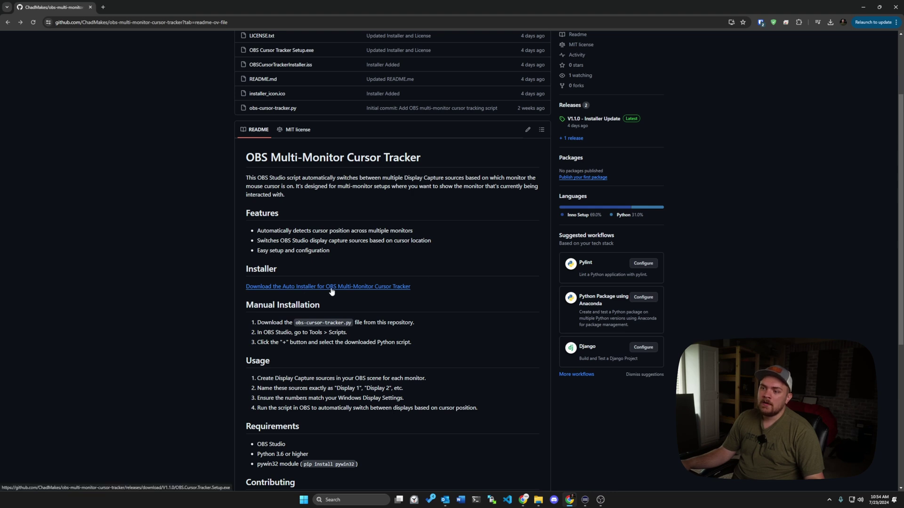
click(249, 287)
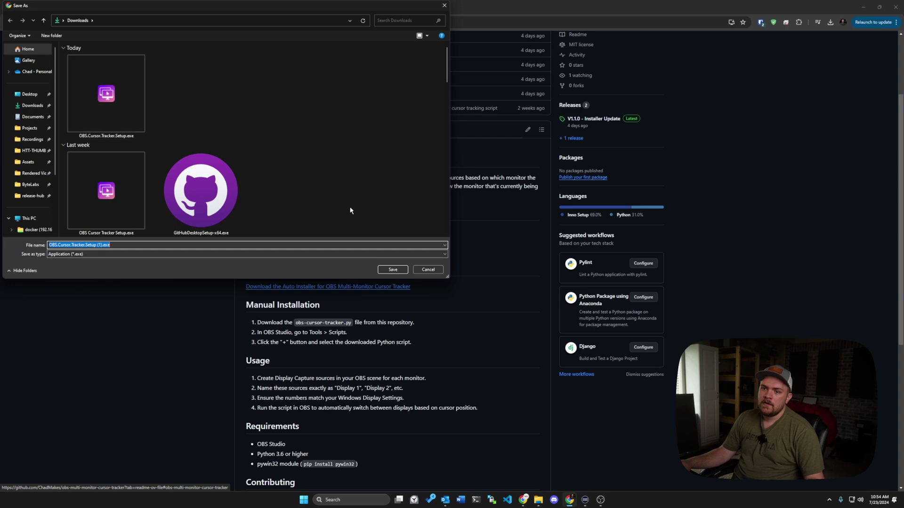
click(428, 270)
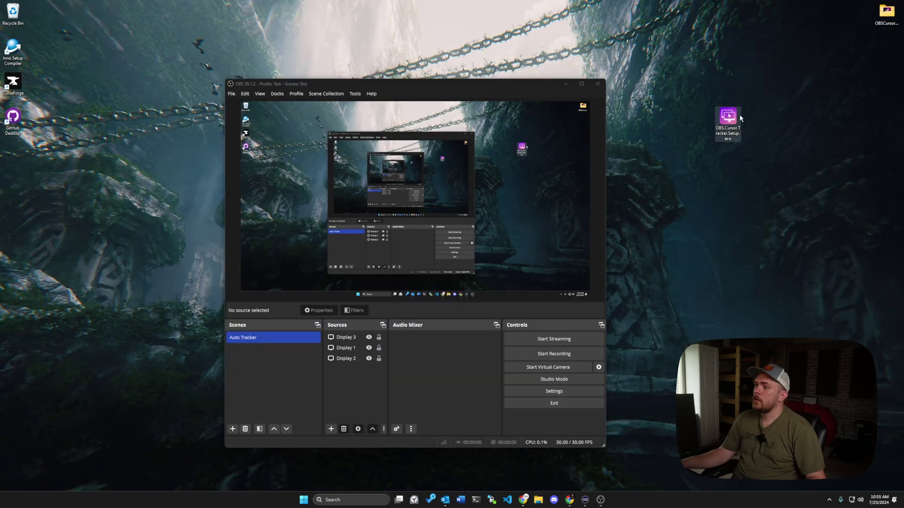
drag(735, 118, 681, 85)
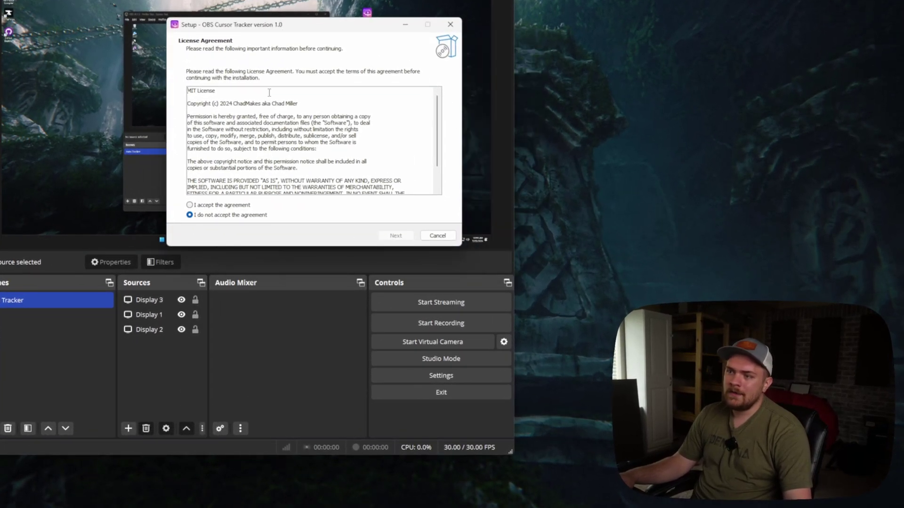
- Accept the MIT license, then review the summary listing the scripts folder, Python 3.9 and libraries
click(219, 205)
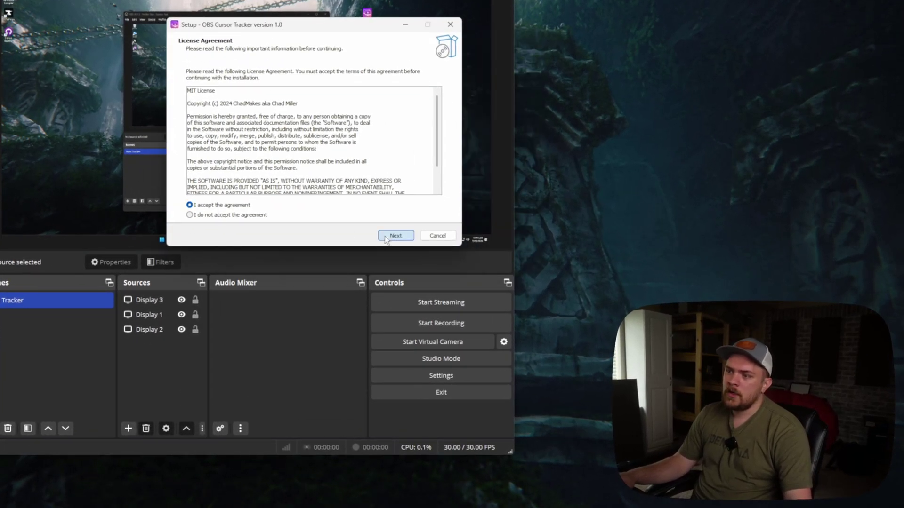
click(394, 235)
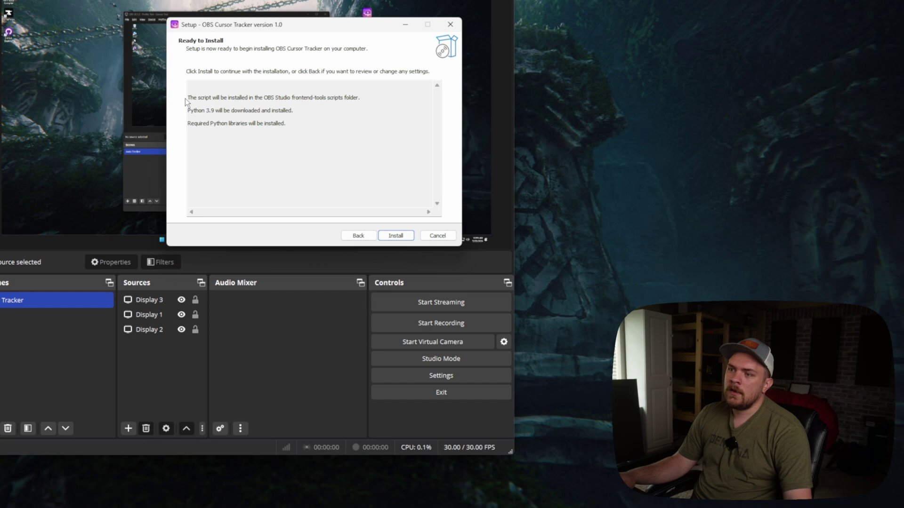
drag(194, 94, 367, 98)
click(368, 106)
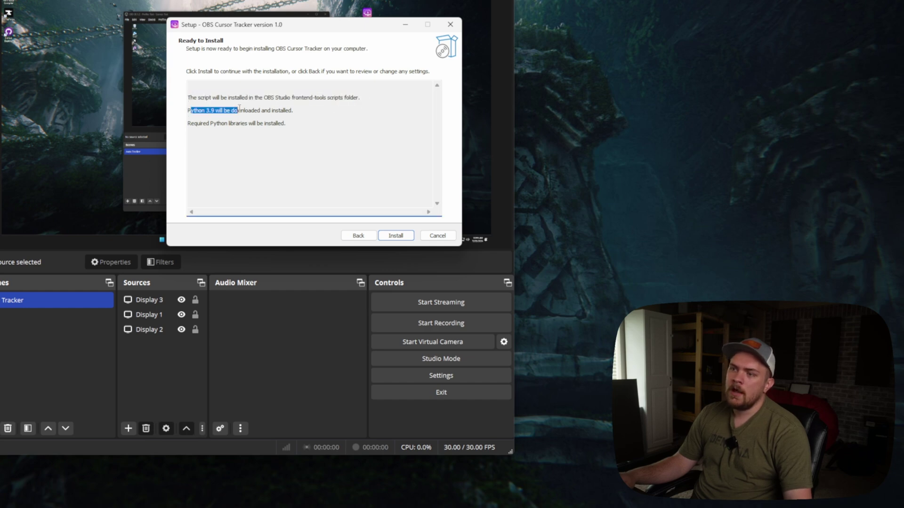
key(Down)
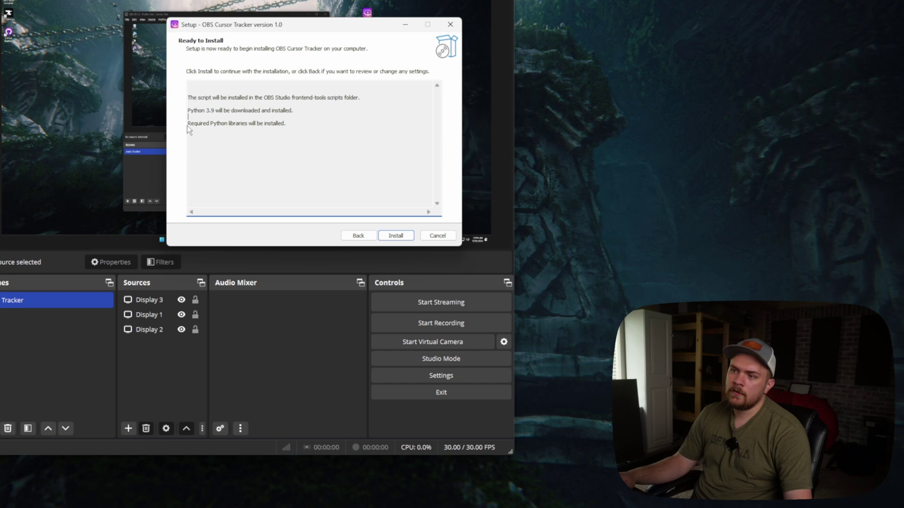
drag(188, 124, 285, 125)
click(294, 126)
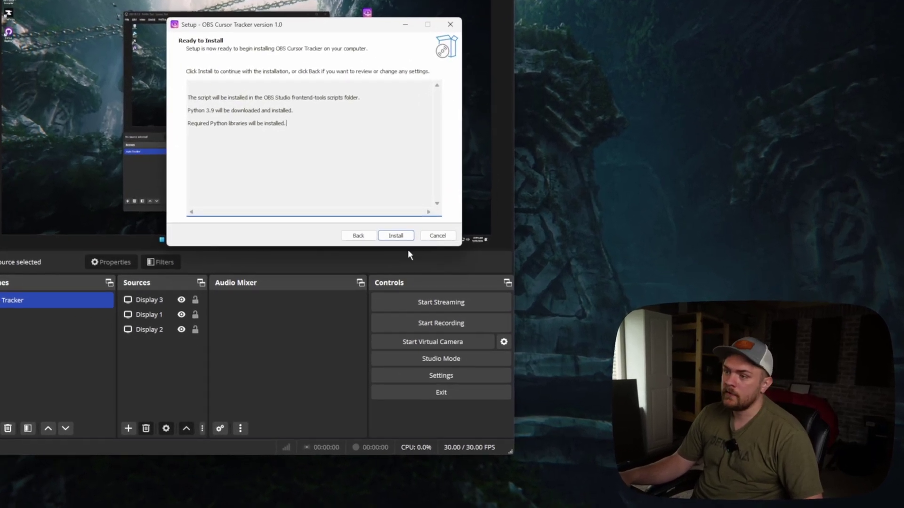
- Install OBS Cursor Tracker and move the finished setup wizard aside
click(517, 290)
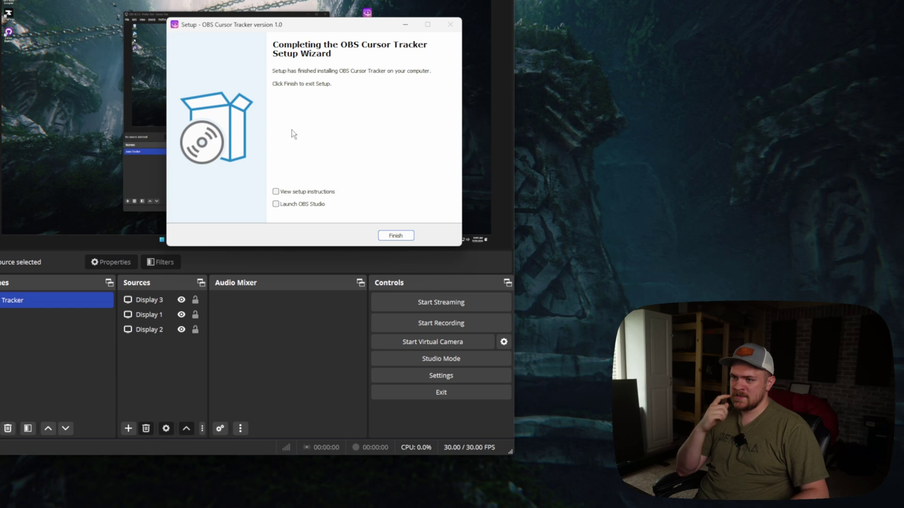
drag(280, 25, 677, 4)
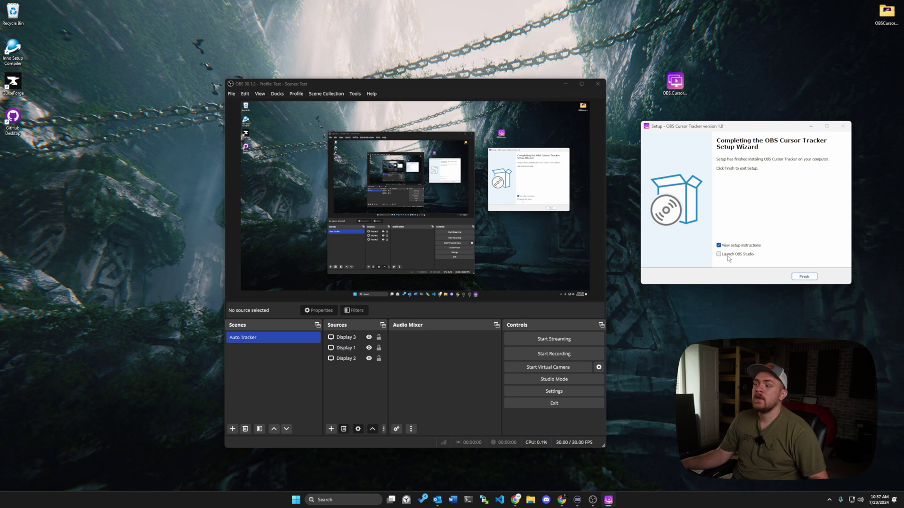
- Finish the wizard showing setup instructions, then open the Python Settings tab under Tools > Scripts
click(806, 277)
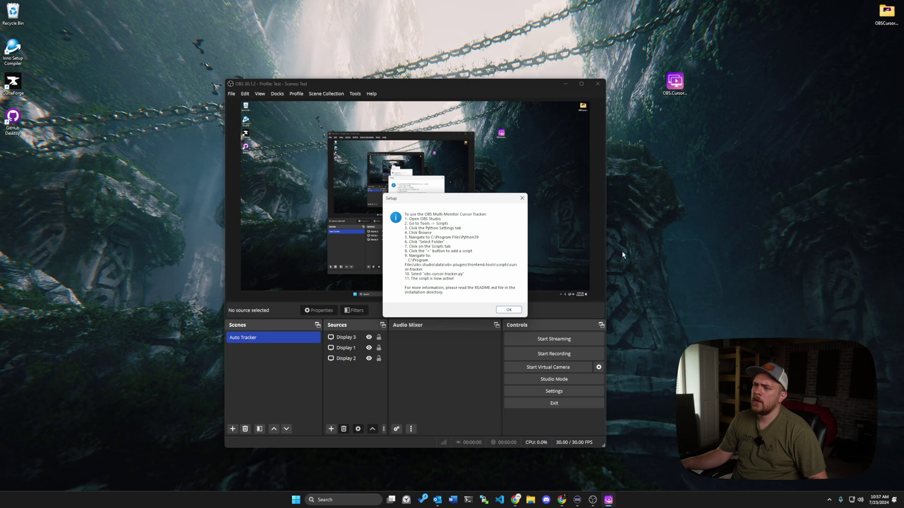
drag(459, 200, 690, 85)
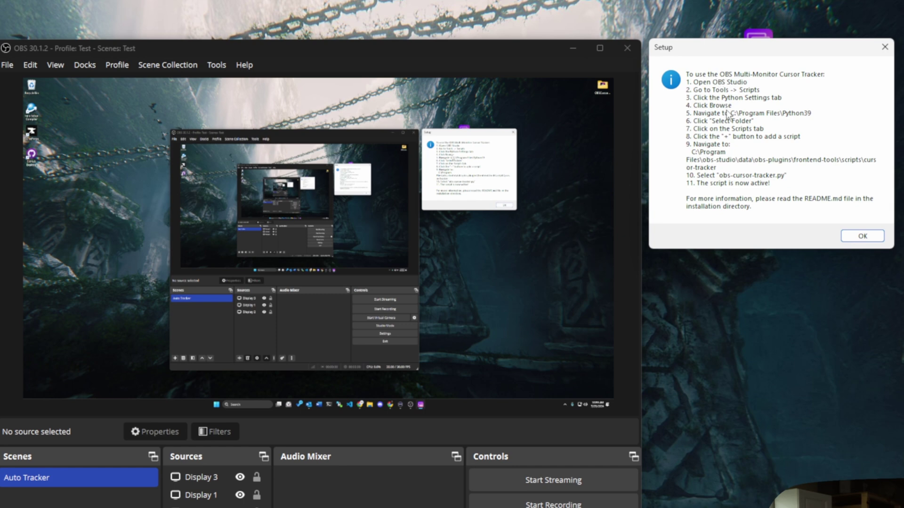
click(216, 66)
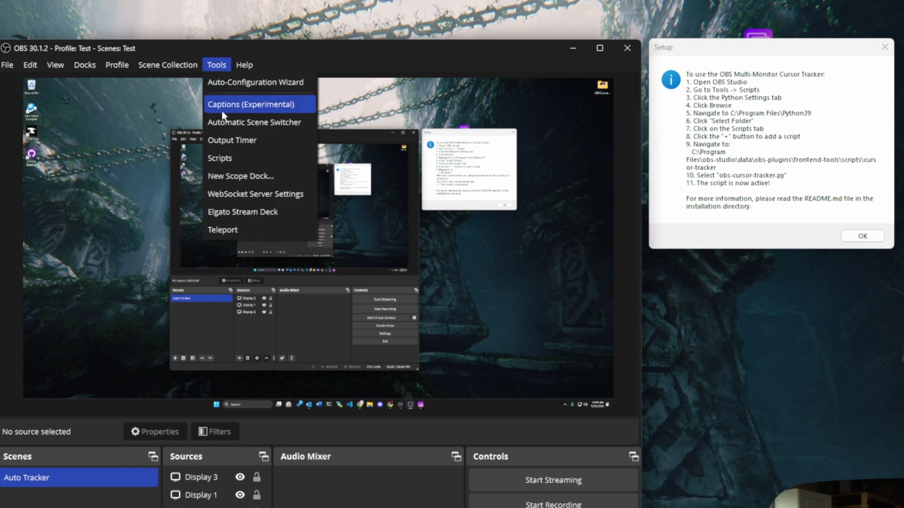
click(231, 158)
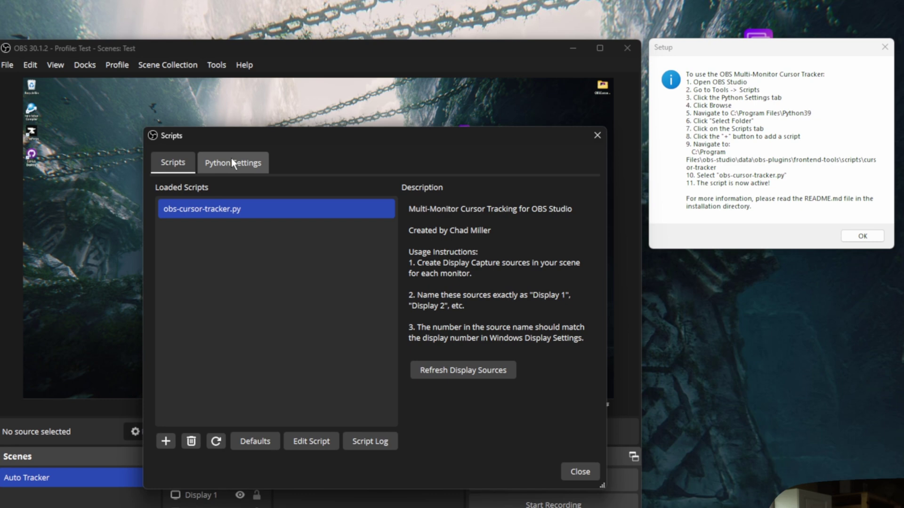
click(239, 162)
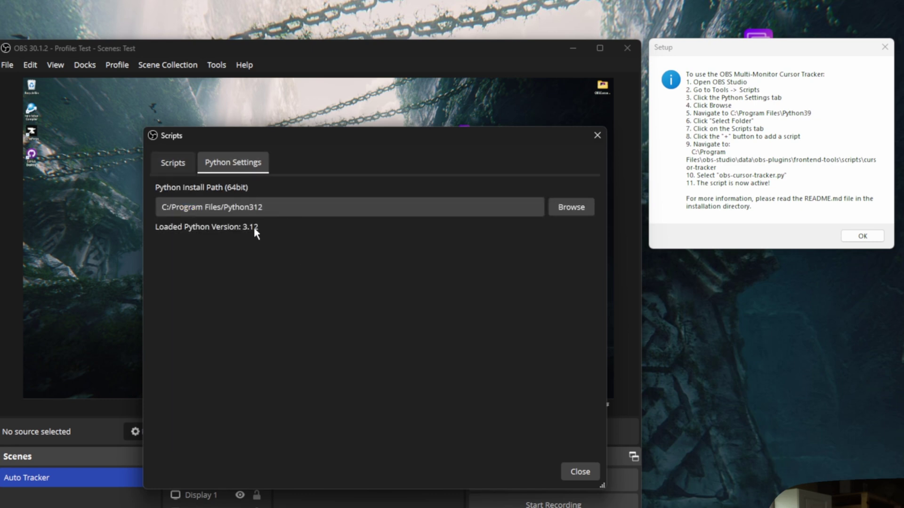
- Browse to Program Files and select Python312 as the Python install folder
click(569, 209)
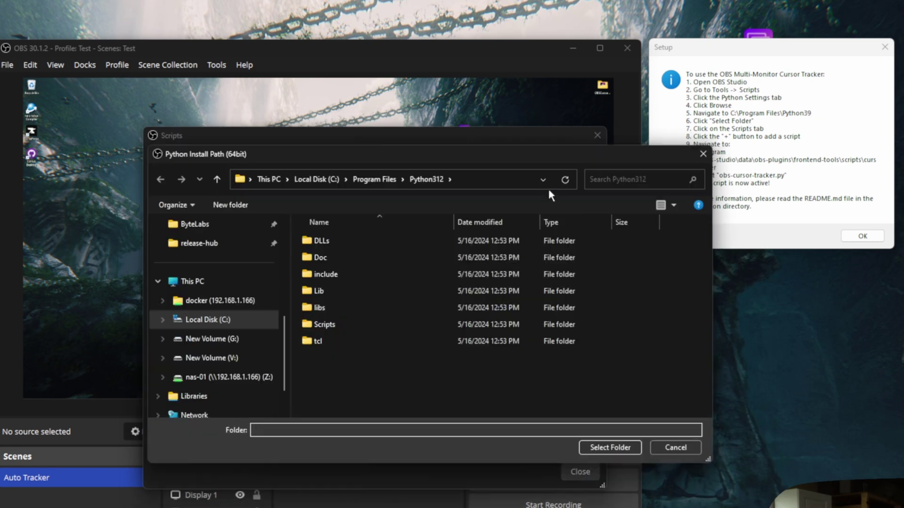
drag(369, 156, 230, 145)
click(244, 168)
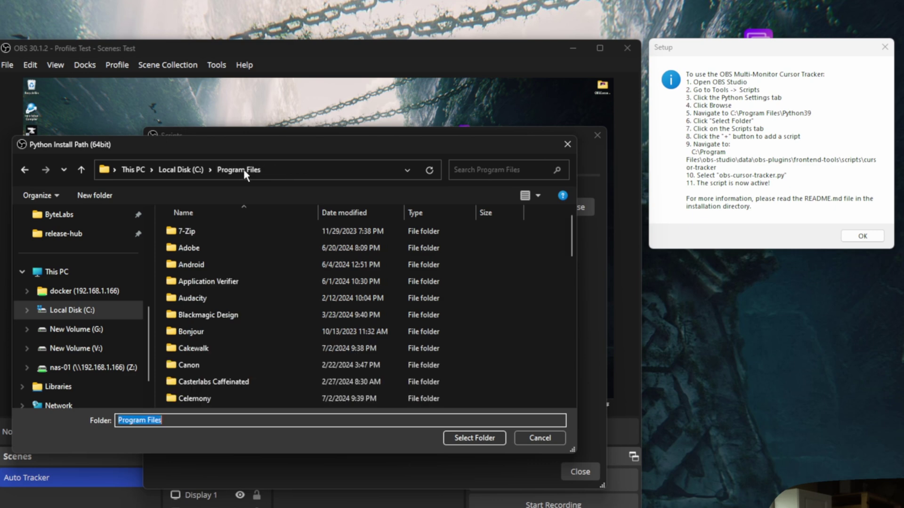
scroll(254, 363, down, 5)
scroll(255, 345, down, 10)
scroll(254, 345, up, 2)
scroll(254, 342, up, 1)
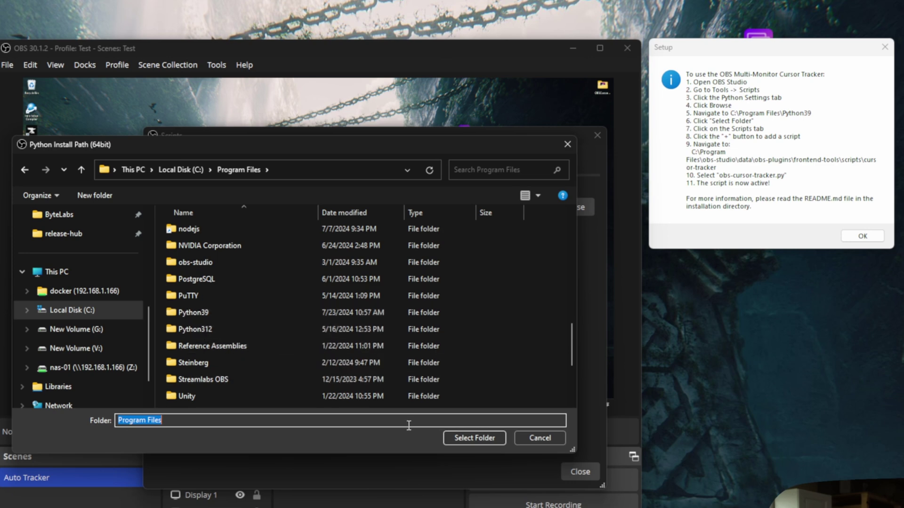
click(203, 330)
click(464, 438)
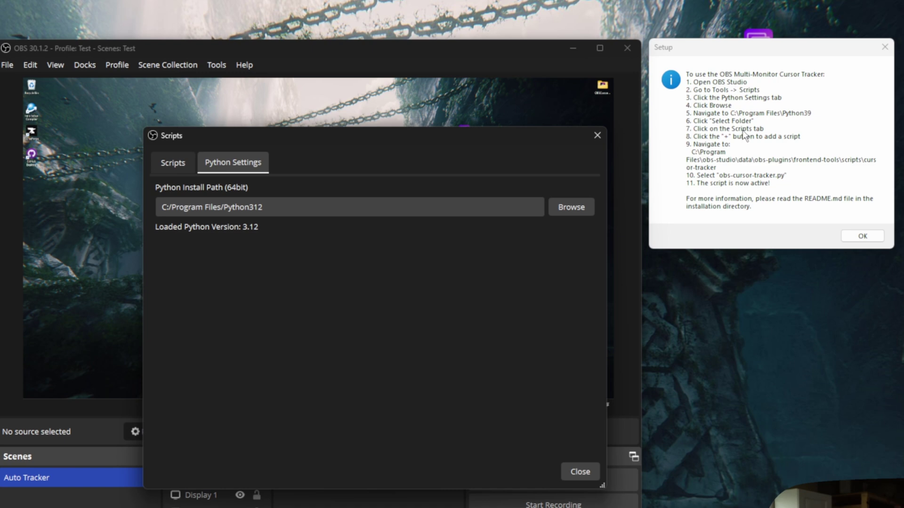
- Add obs-cursor-tracker.py from the cursor-tracker folder as a script and dismiss the Setup instructions
click(173, 163)
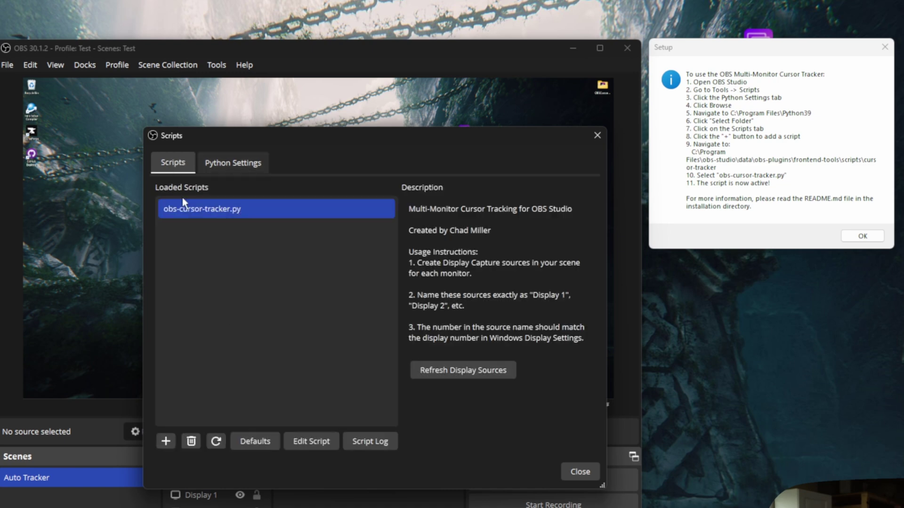
click(166, 442)
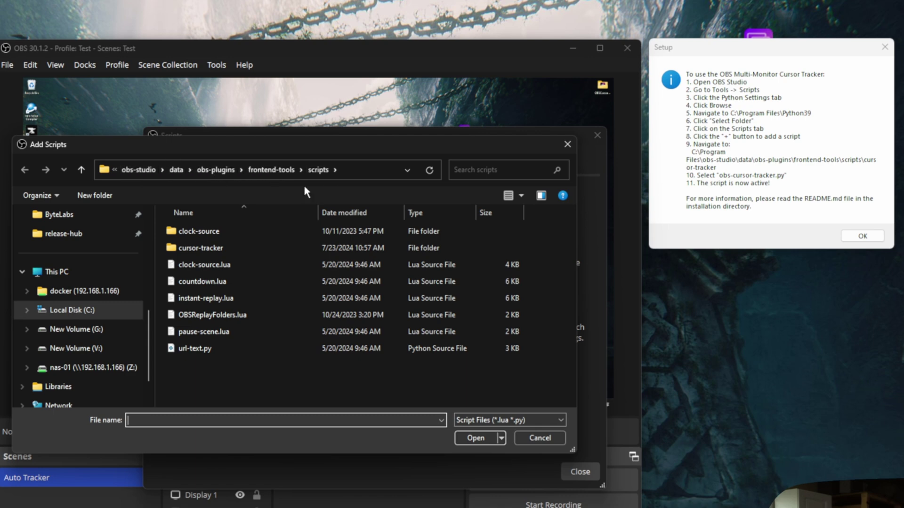
double_click(219, 248)
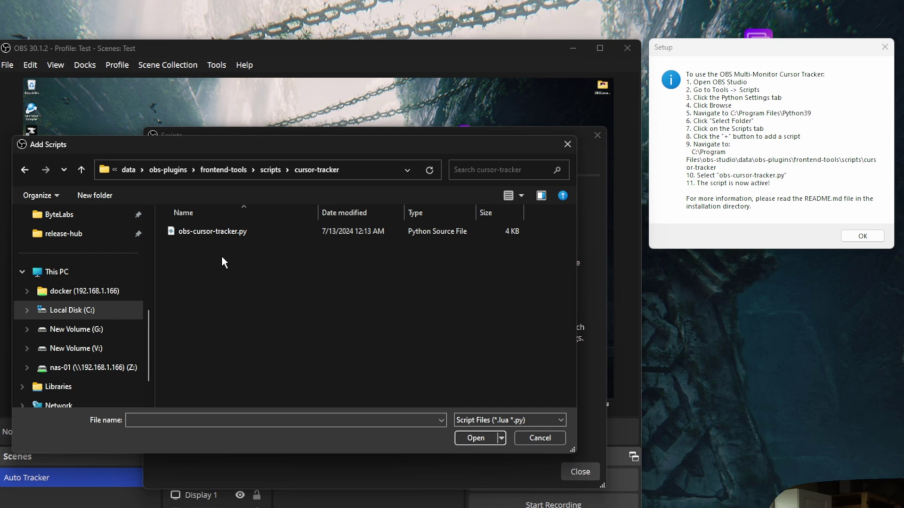
click(220, 233)
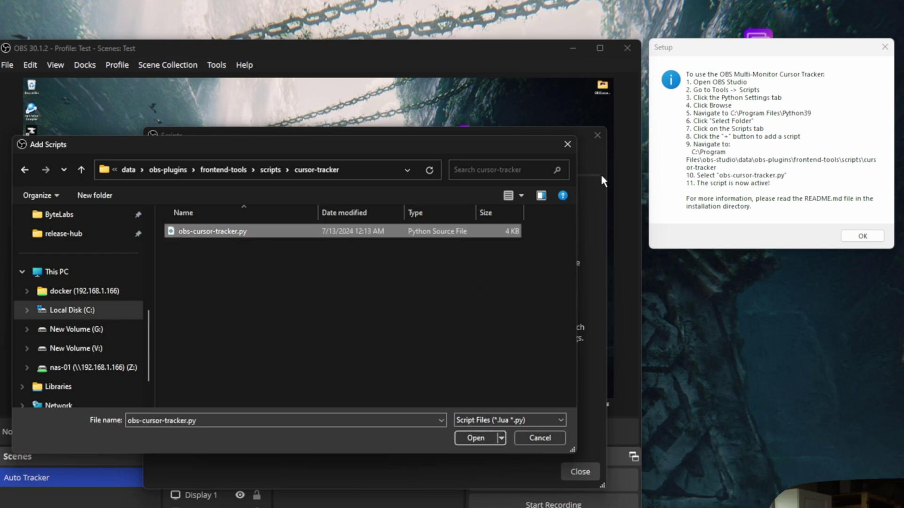
click(568, 144)
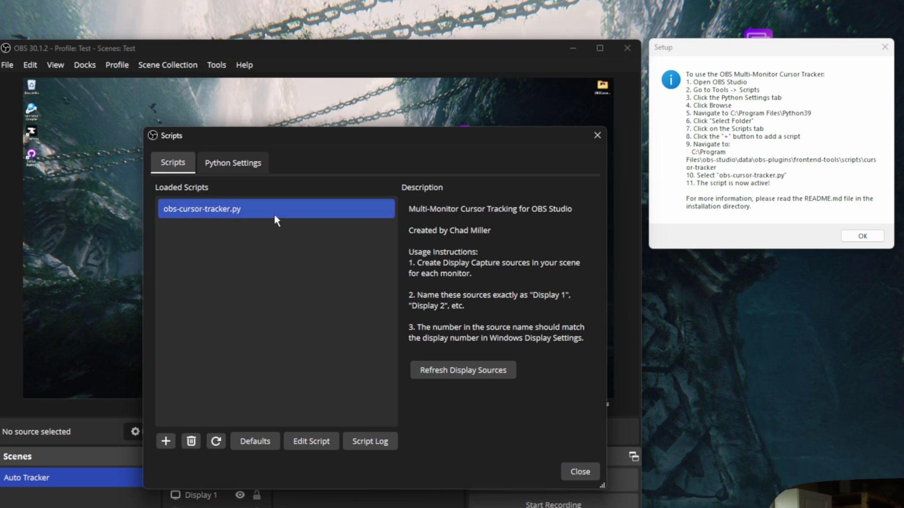
click(862, 236)
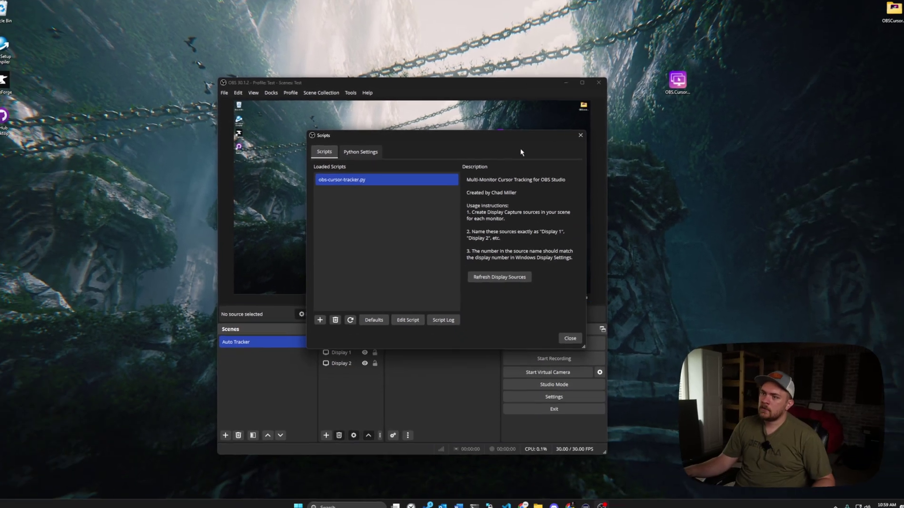
- Move the Scripts window aside, open obs-cursor-tracker.py's Script Log, and park it bottom right
drag(478, 135, 740, 87)
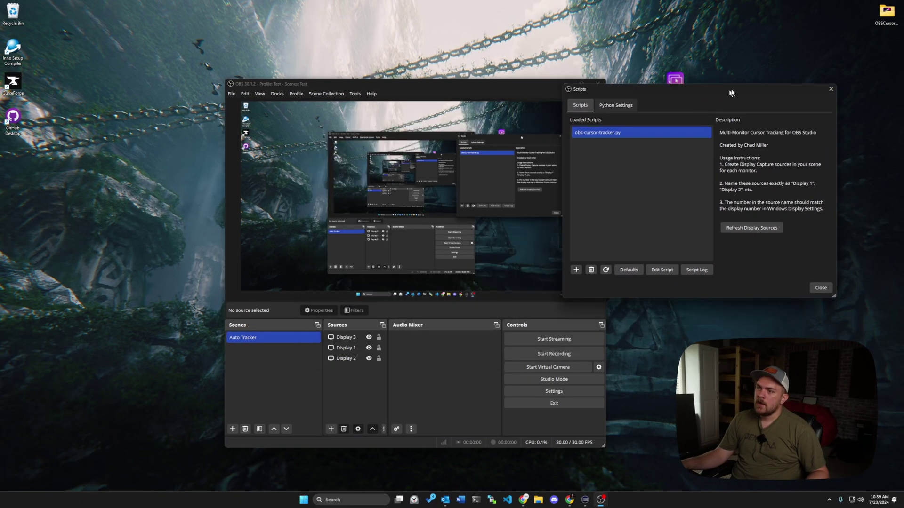
drag(493, 81, 448, 82)
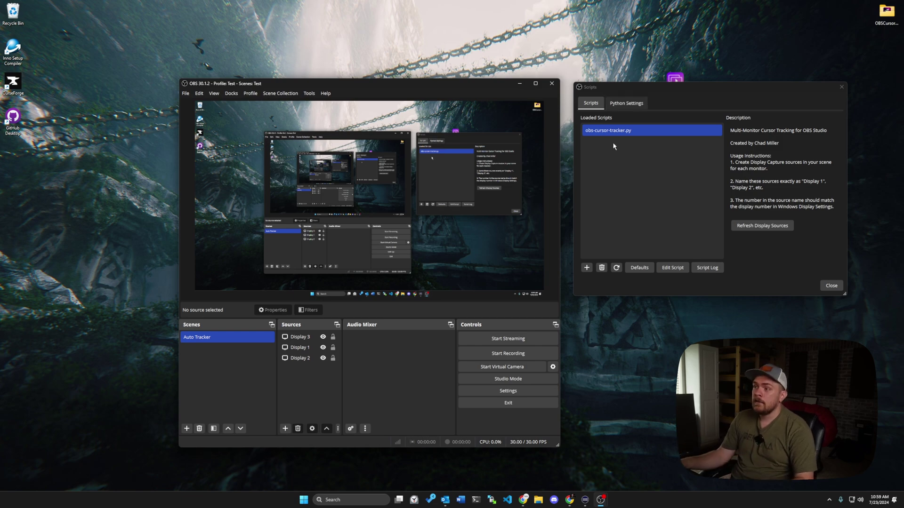
click(632, 131)
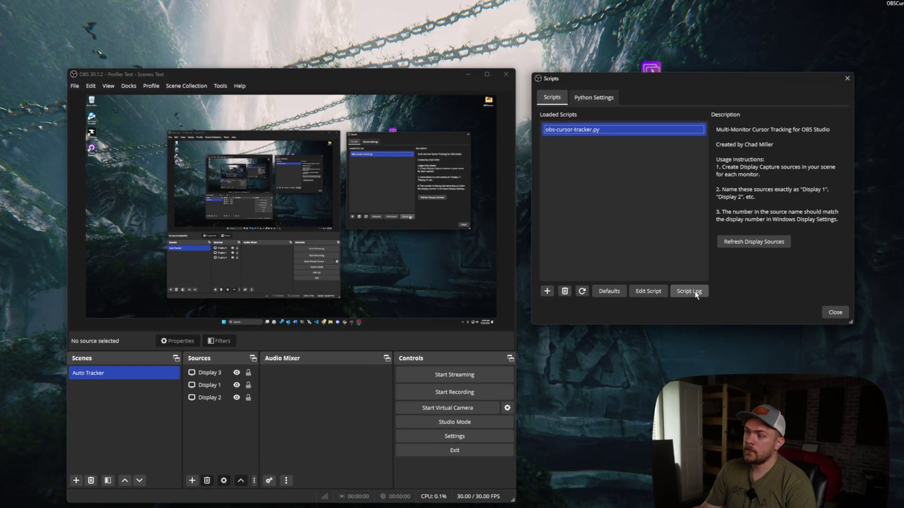
click(694, 293)
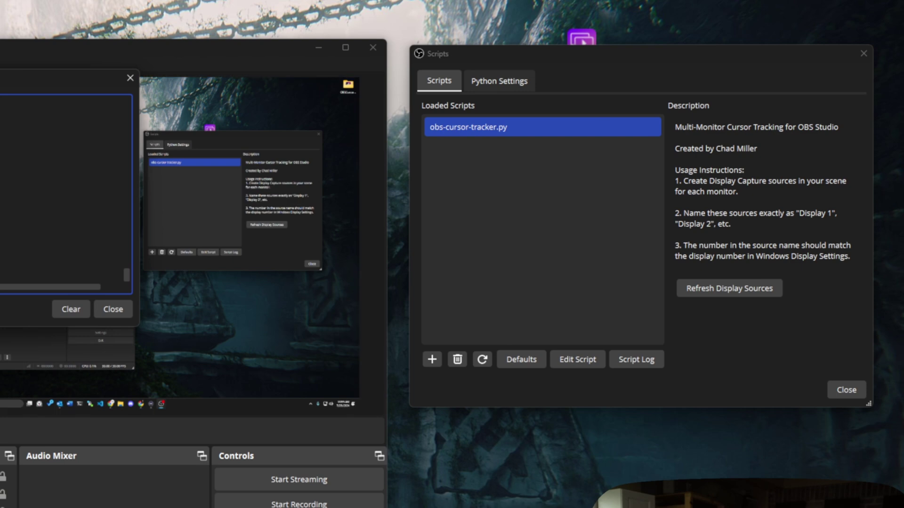
drag(2, 78, 578, 106)
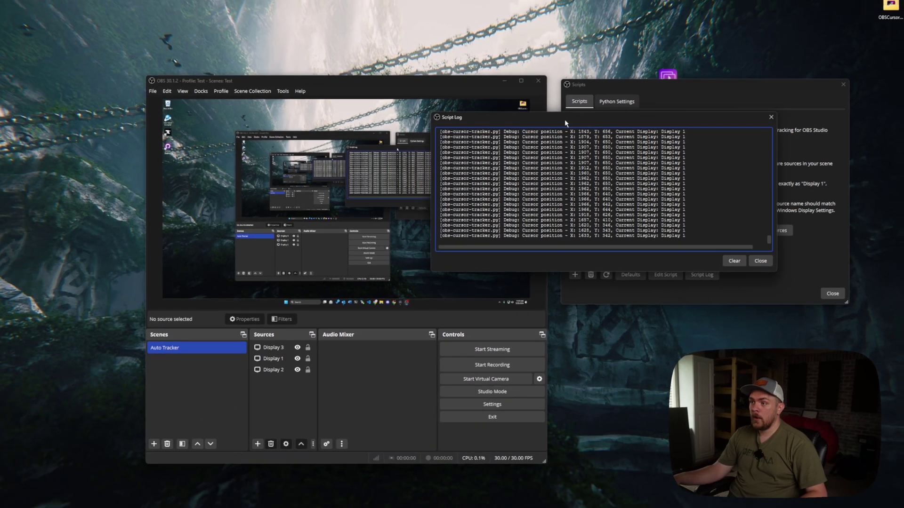
drag(417, 106, 599, 390)
drag(686, 287, 769, 306)
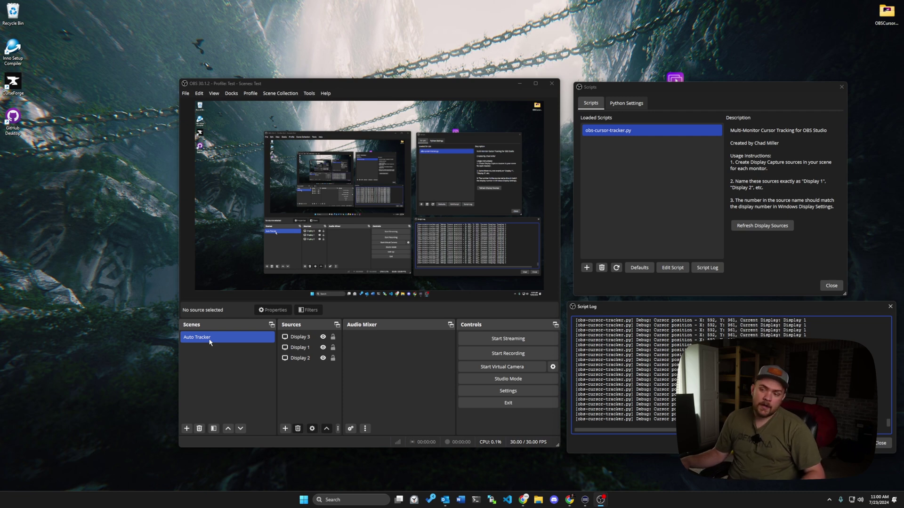
click(292, 338)
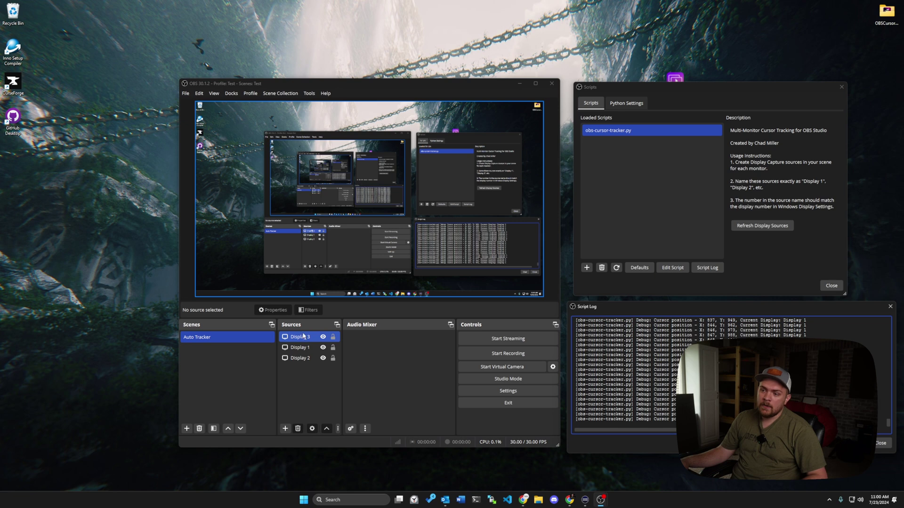
click(302, 358)
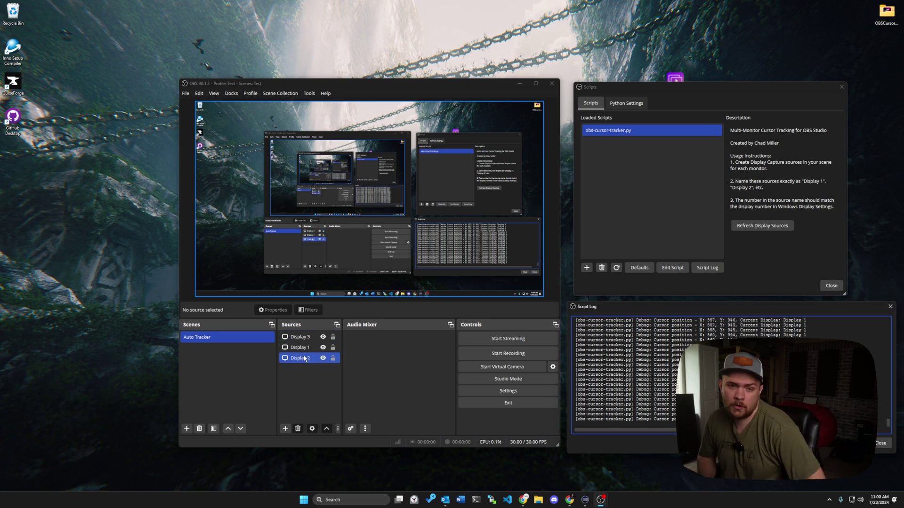
click(308, 351)
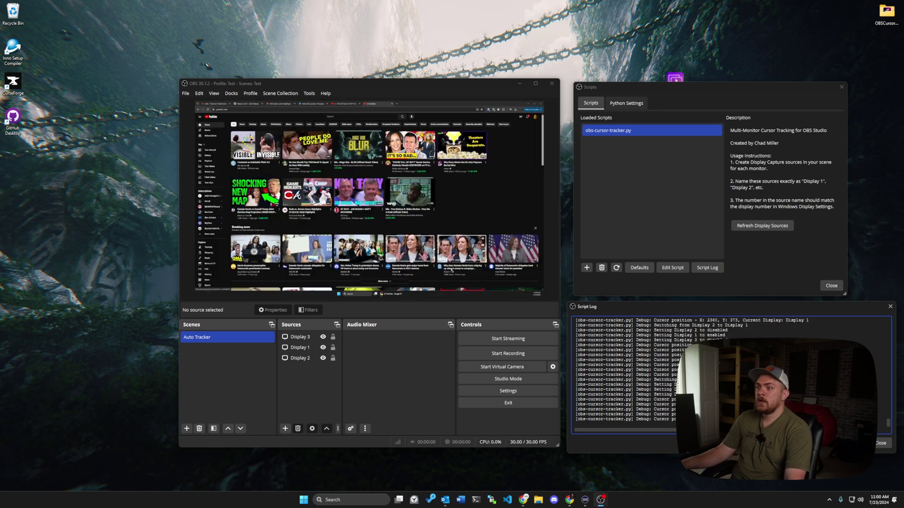
click(301, 337)
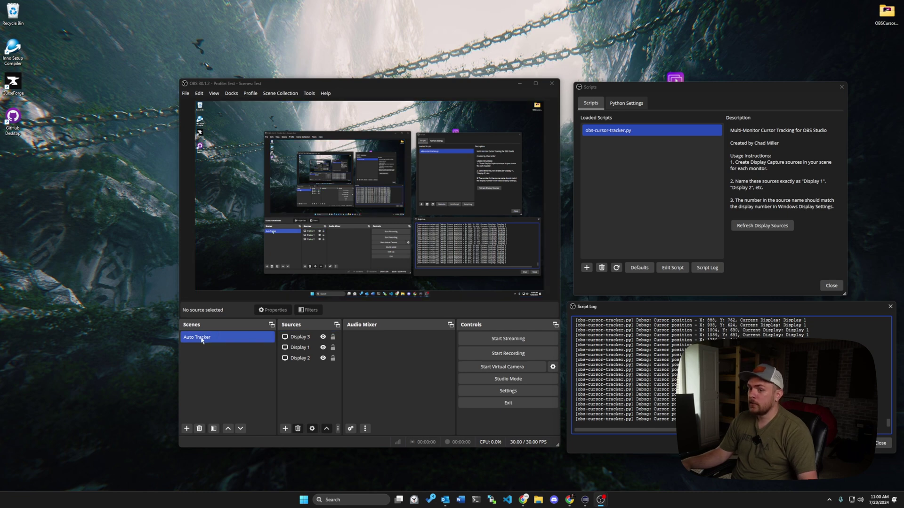
click(305, 358)
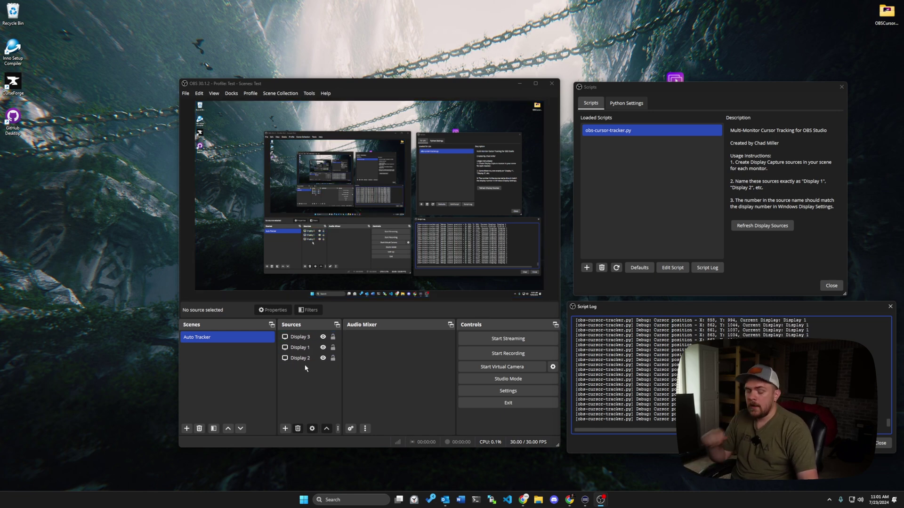
right_click(98, 191)
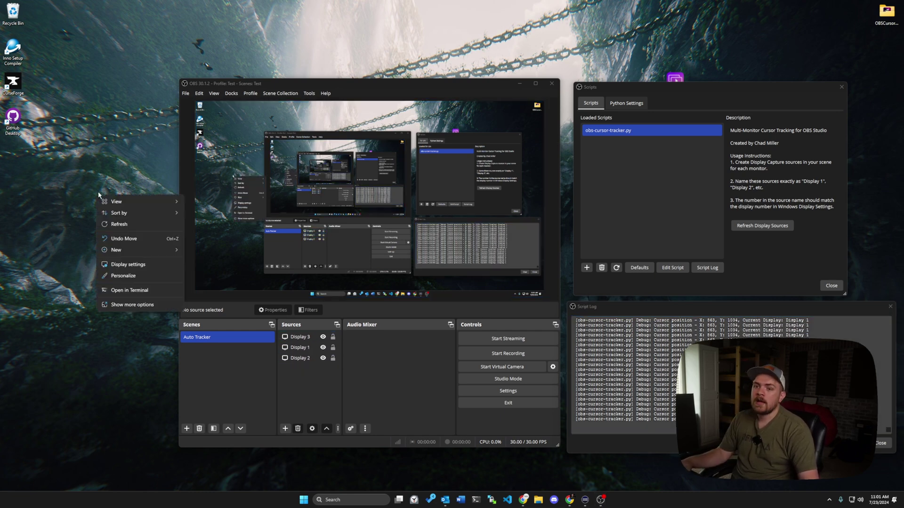
click(118, 306)
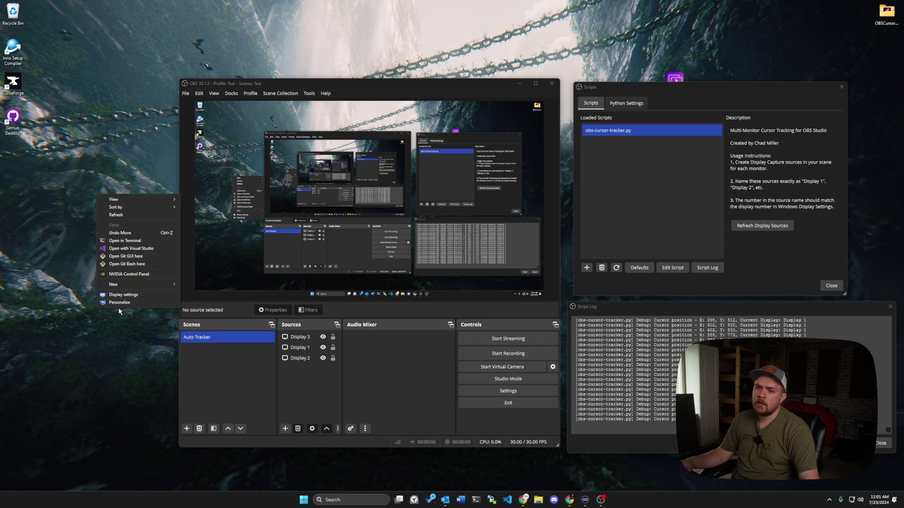
right_click(133, 331)
click(184, 445)
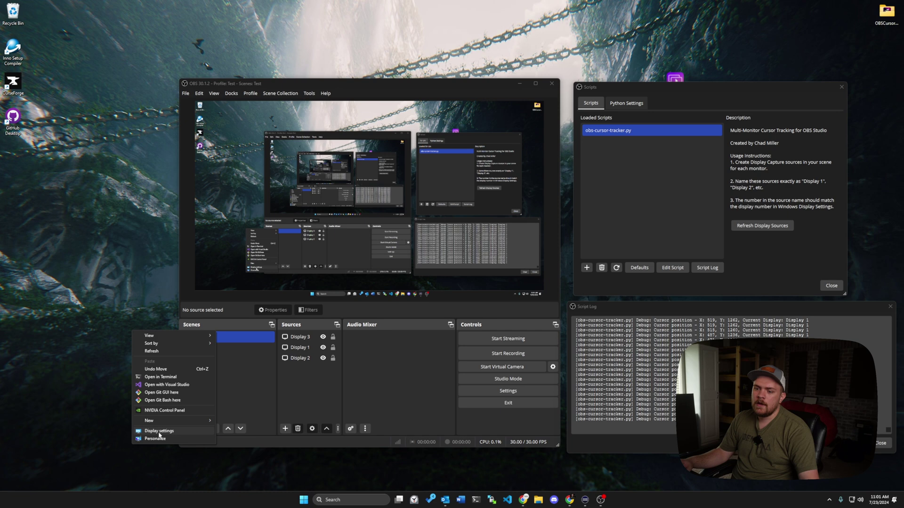
click(159, 432)
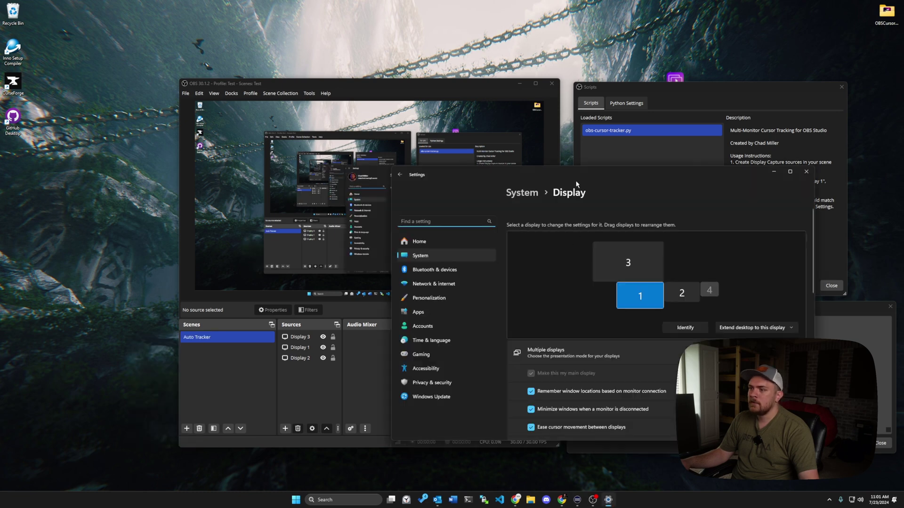
drag(576, 182, 600, 73)
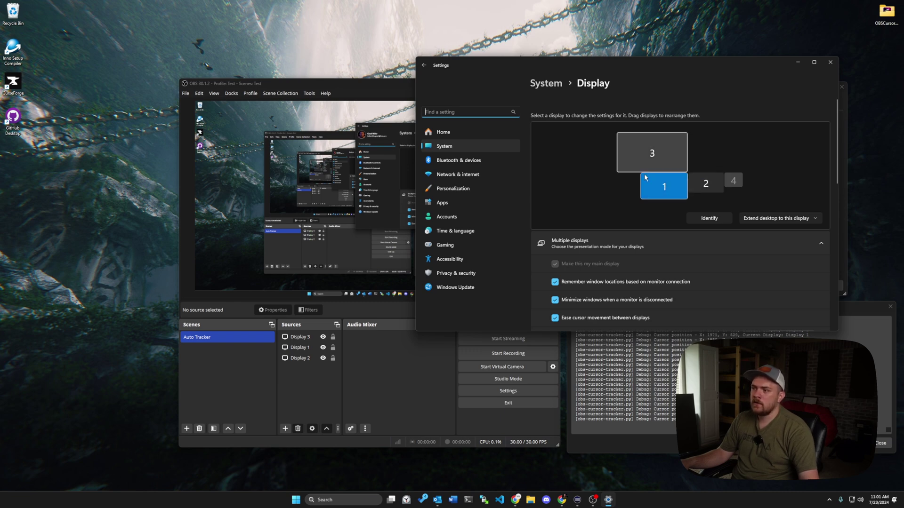
click(830, 63)
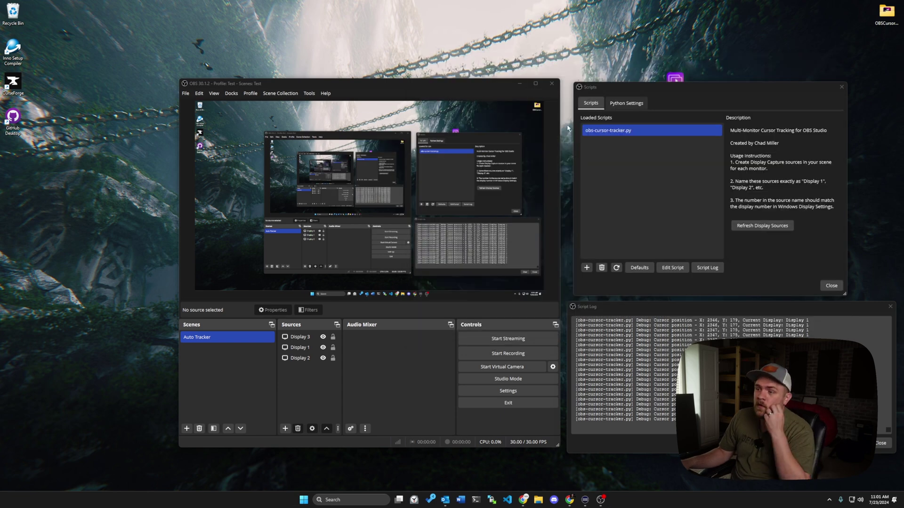
click(306, 349)
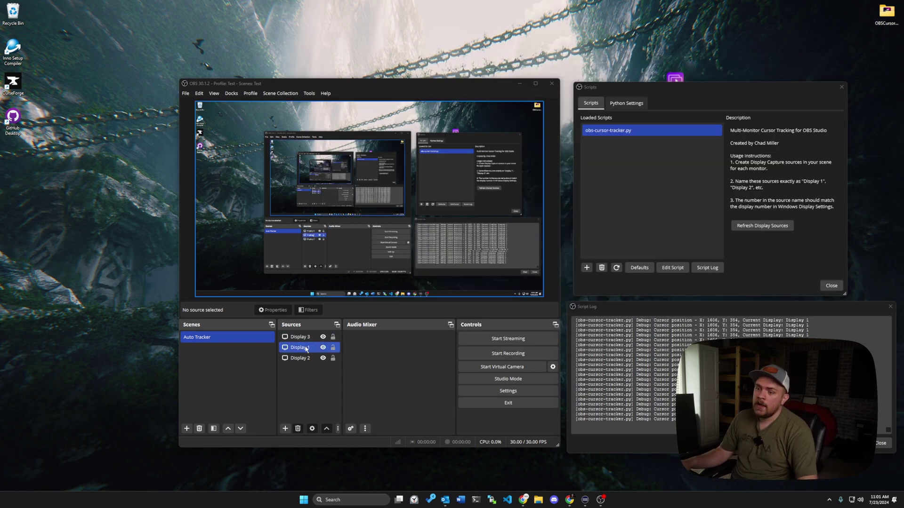
click(306, 382)
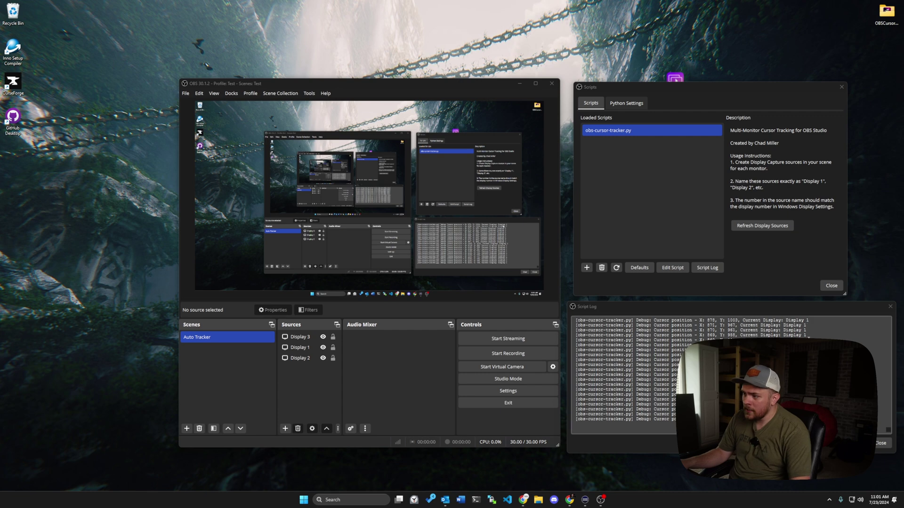
click(590, 417)
key(ctrl+a)
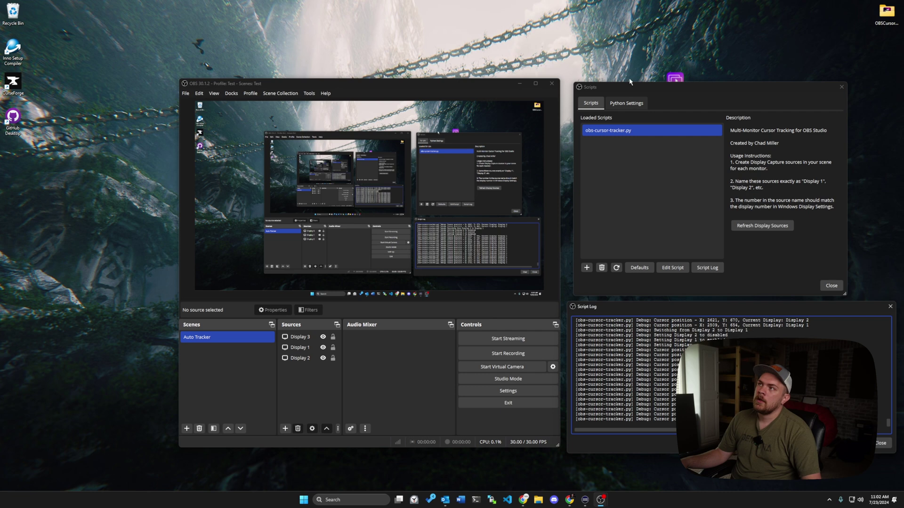
drag(597, 91, 593, 87)
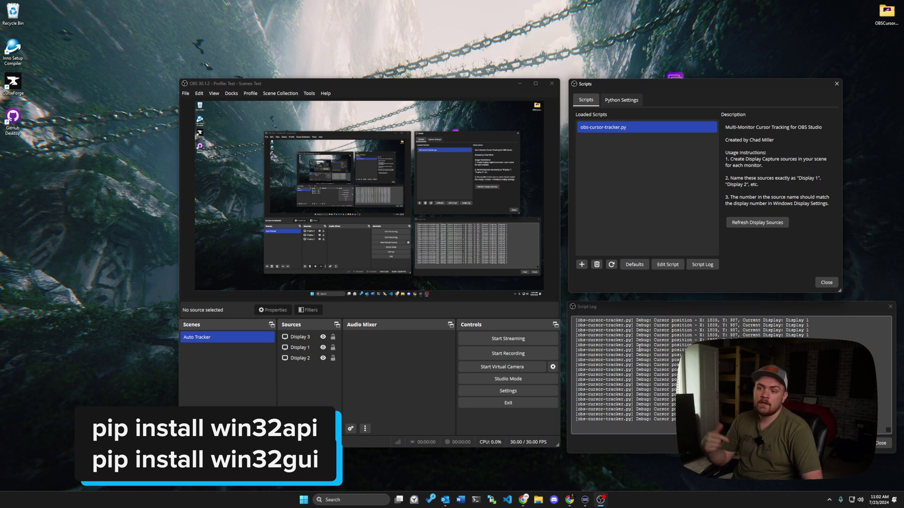
- Reposition the Scripts window and refresh the cursor tracker's display sources
click(125, 255)
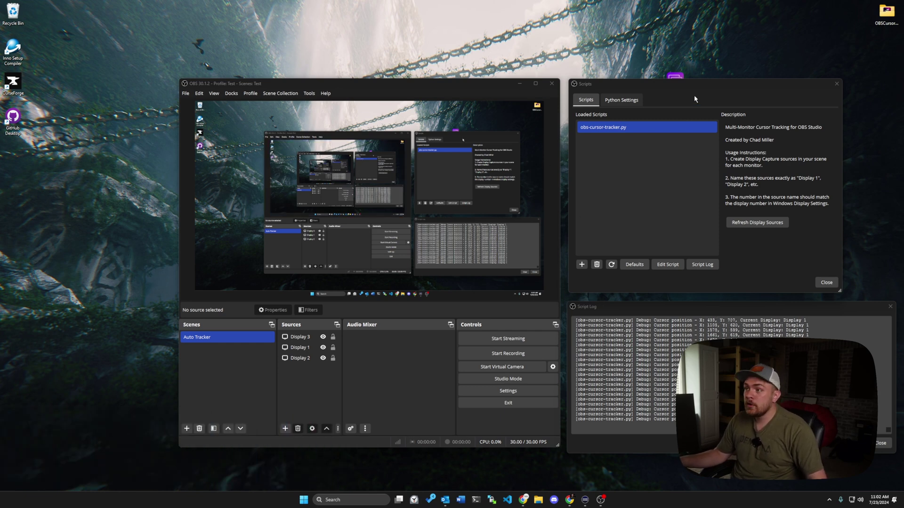
drag(664, 84, 677, 116)
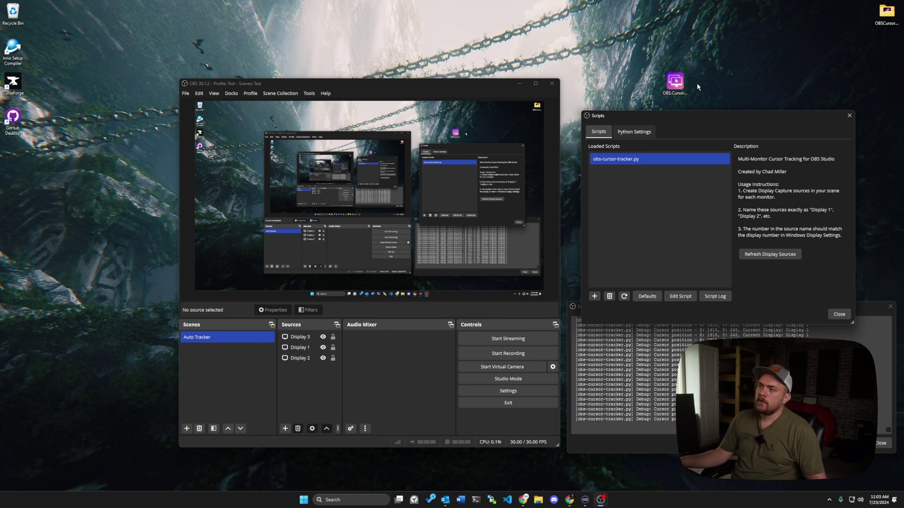
mouse_move(672, 87)
mouse_down()
mouse_move(658, 84)
mouse_move(677, 84)
mouse_up()
drag(706, 115, 702, 114)
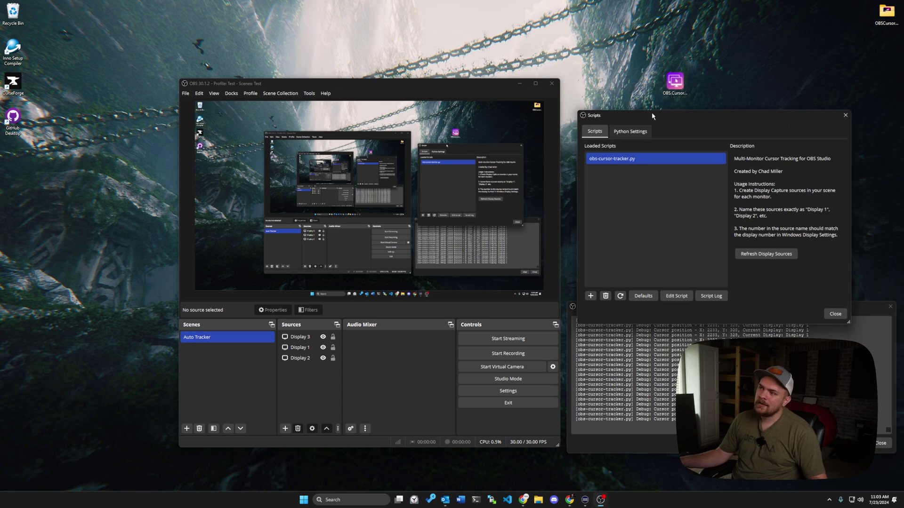
drag(652, 115, 648, 102)
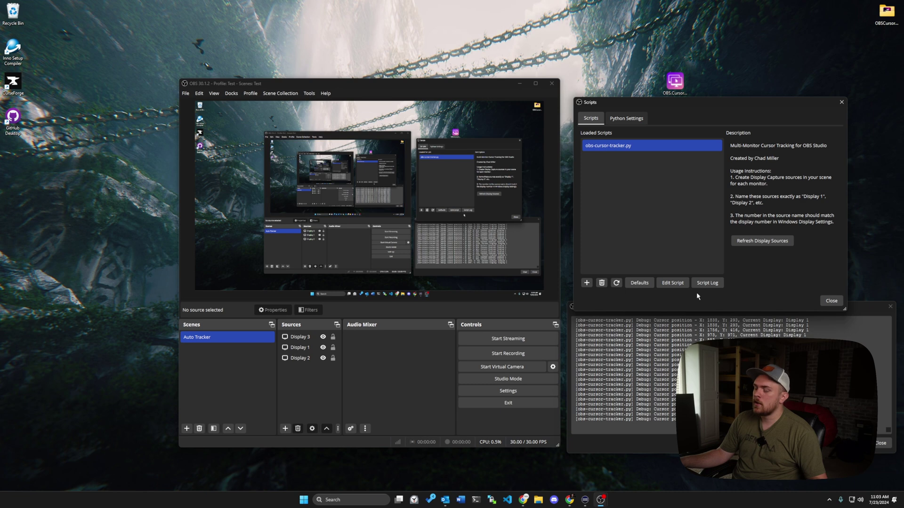
click(766, 244)
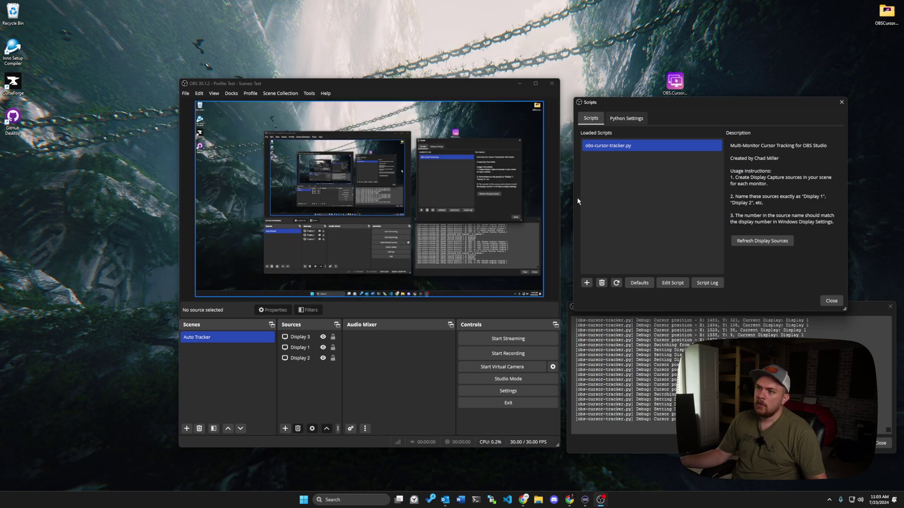
- Reopen Scripts from Tools, refresh display sources so Display 3 is added, then close it
click(841, 103)
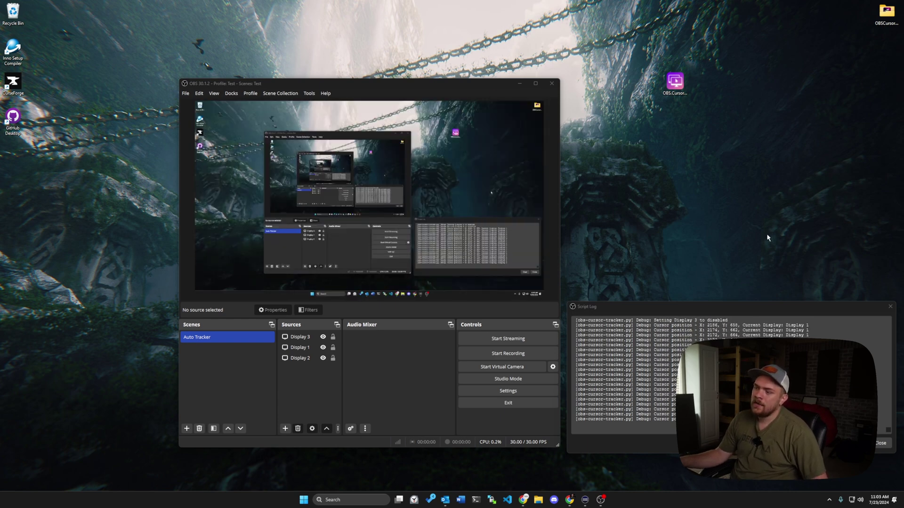
click(309, 93)
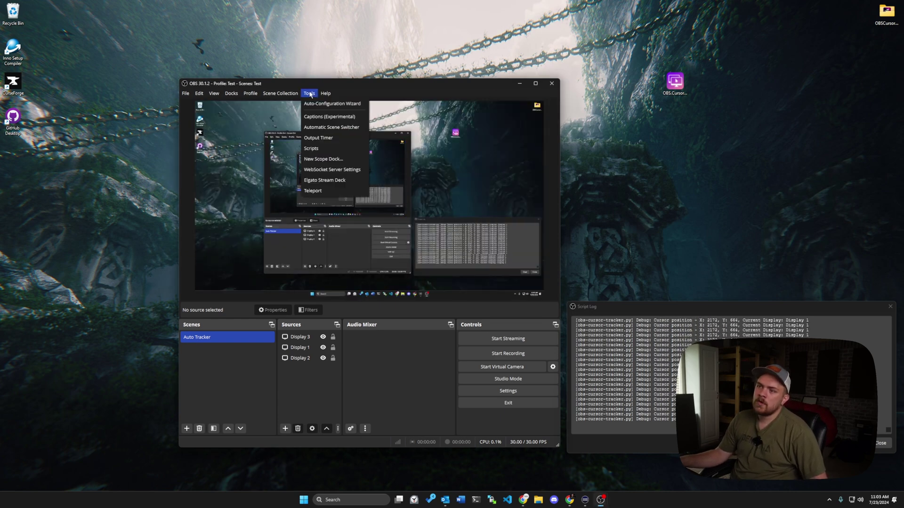
click(327, 146)
click(511, 275)
click(570, 333)
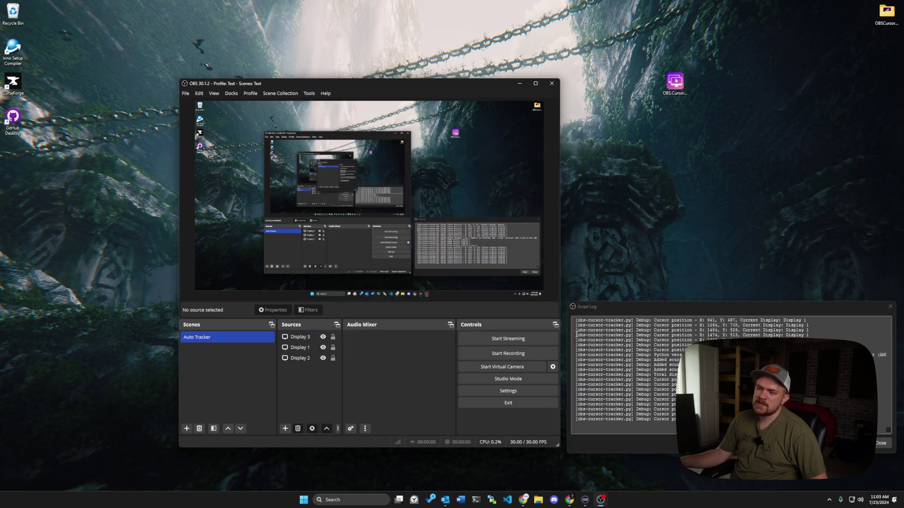